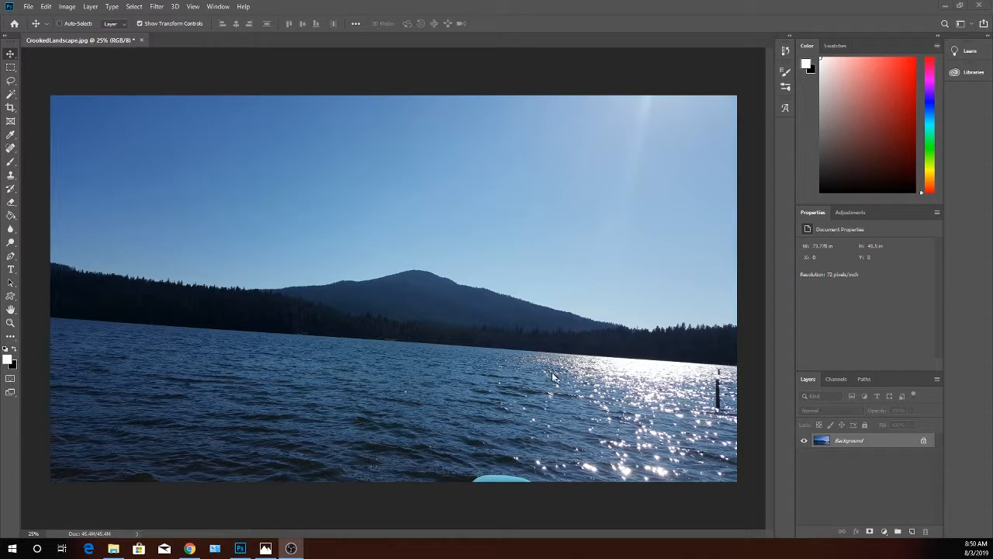
Duplicate the Background layer and hide the original beneath the copy
left_click(859, 441)
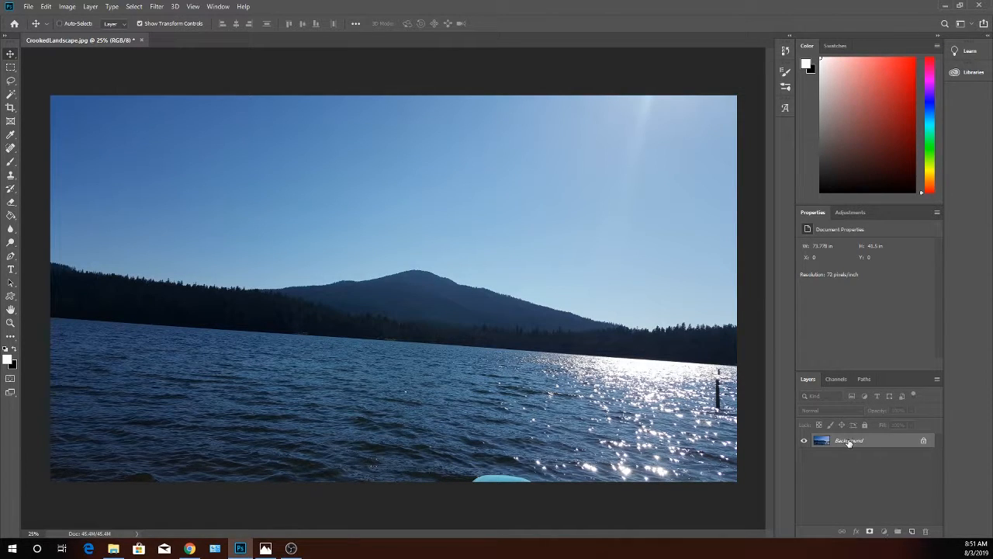
left_click_drag(848, 440, 912, 531)
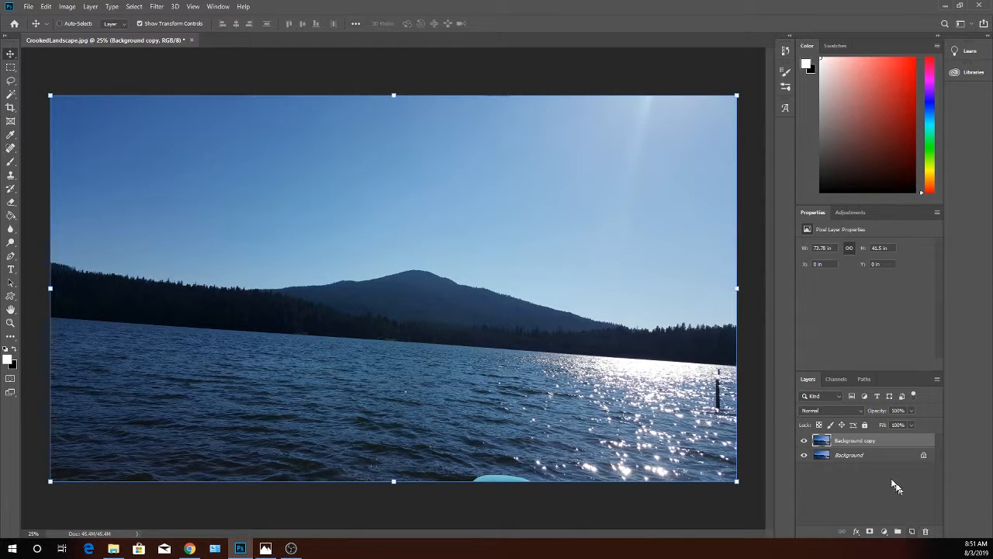
left_click(804, 456)
Straighten the Background copy layer with the Ruler tool, measuring along the waterline from one side of the lake to the other
left_click(11, 135)
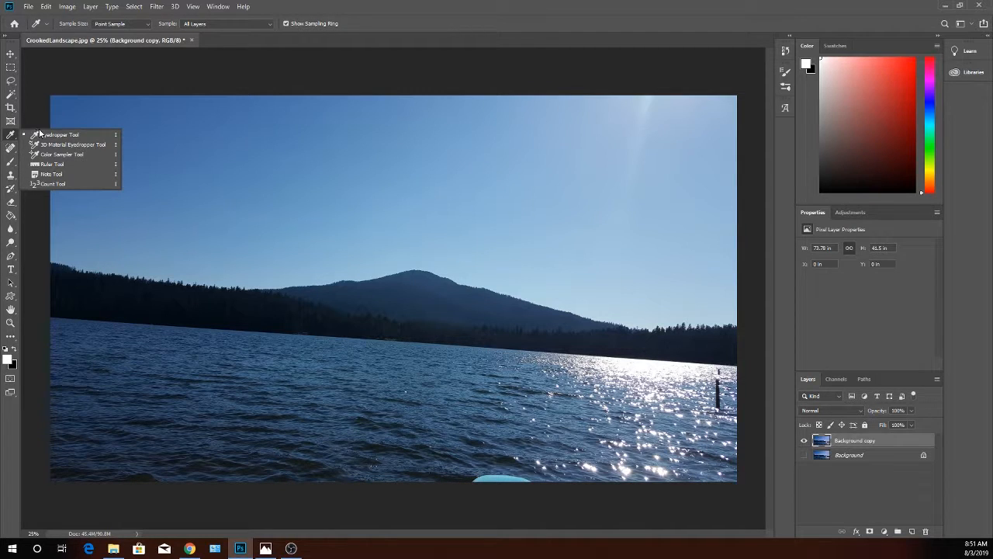
left_click(62, 166)
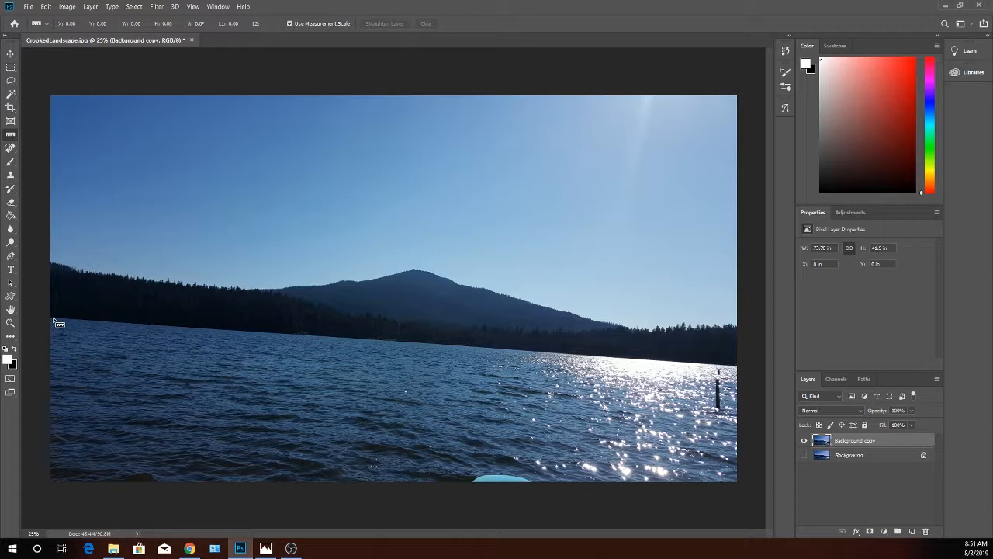
mouse_move(53, 319)
left_mouse_down()
mouse_move(569, 335)
mouse_move(721, 369)
left_mouse_up()
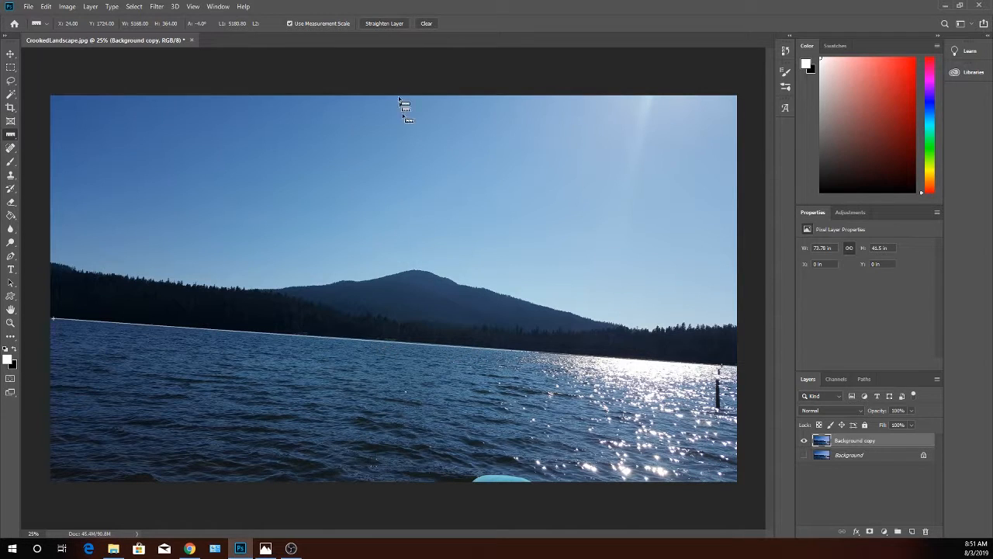
left_click(382, 23)
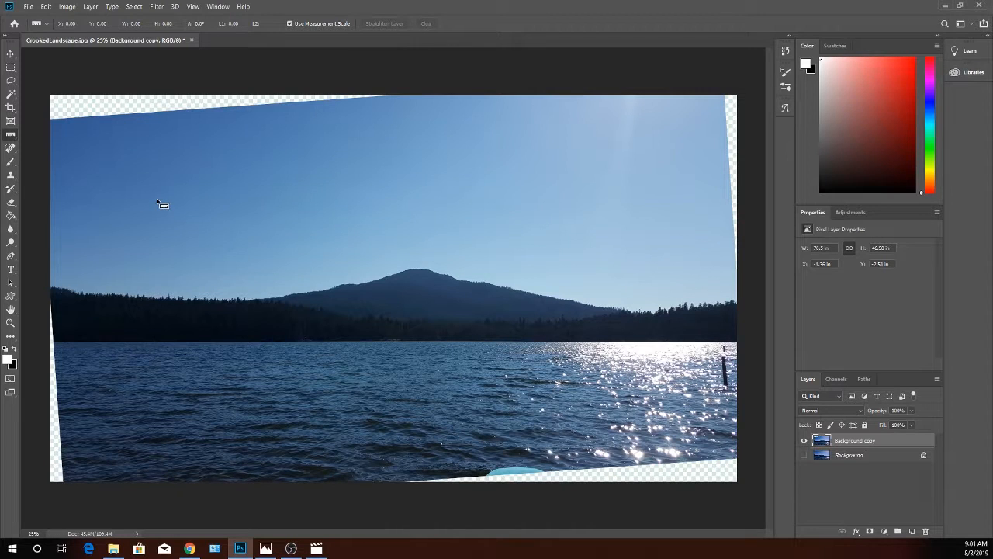
Try a Crop tool frame with a 10:3 ratio on the straightened image and cancel it
left_click(11, 109)
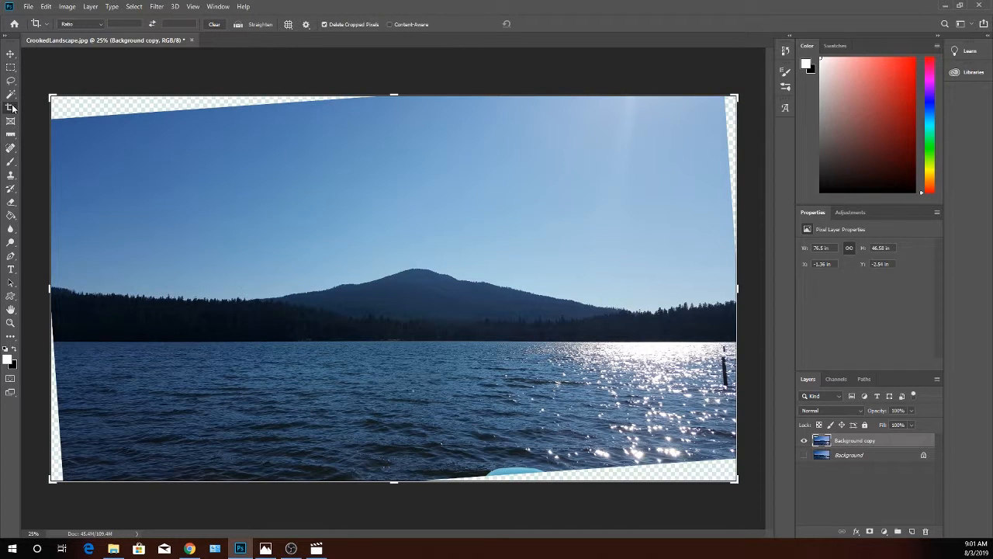
right_click(10, 109)
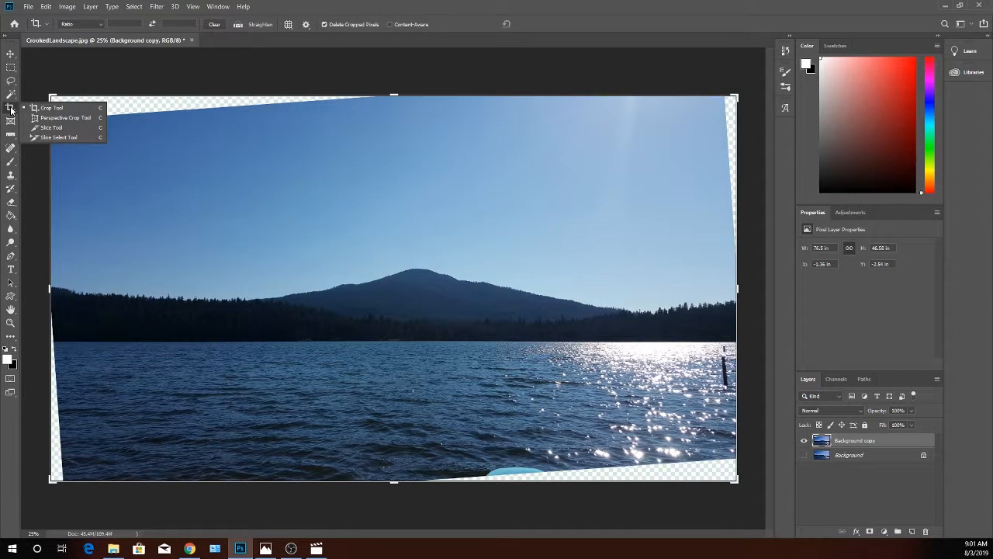
left_click(49, 112)
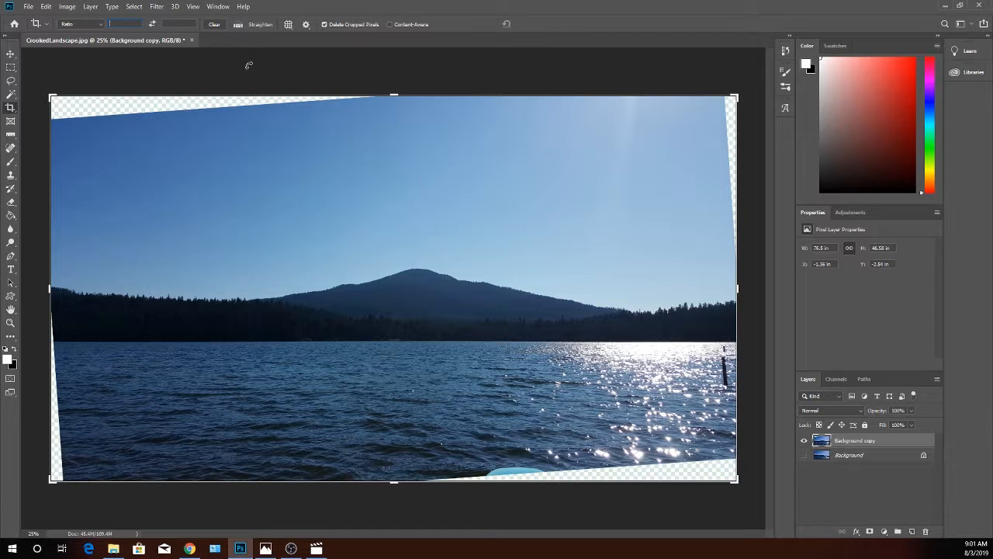
type("10")
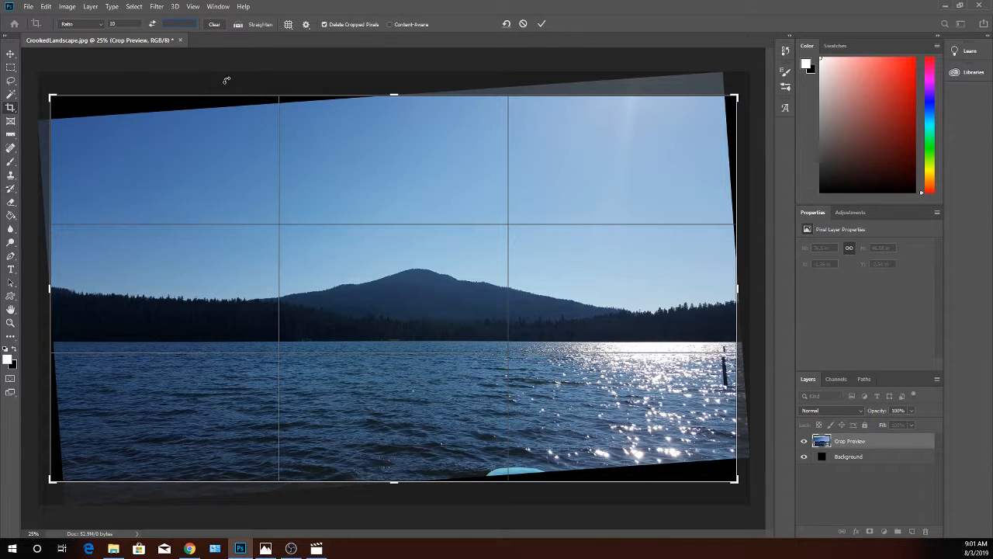
type("3")
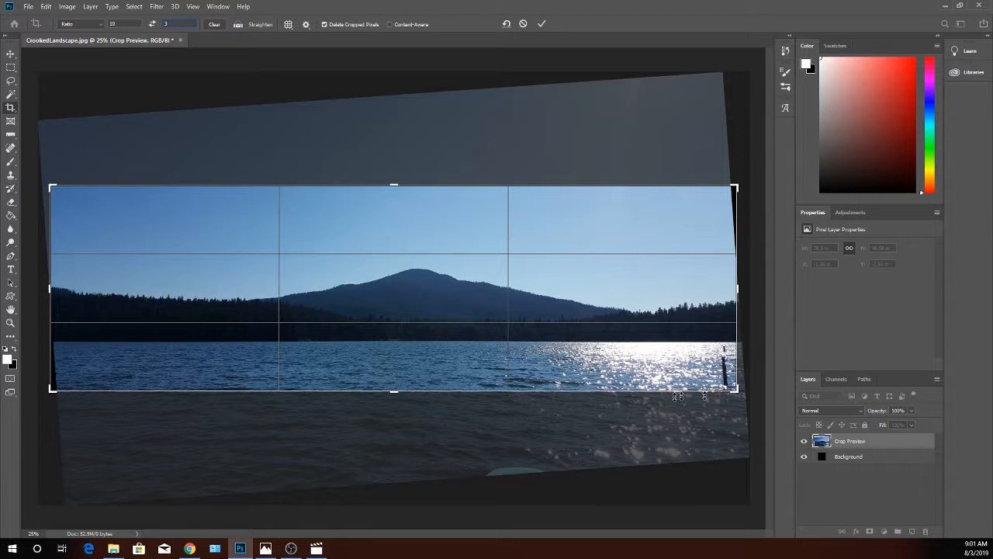
left_click(526, 24)
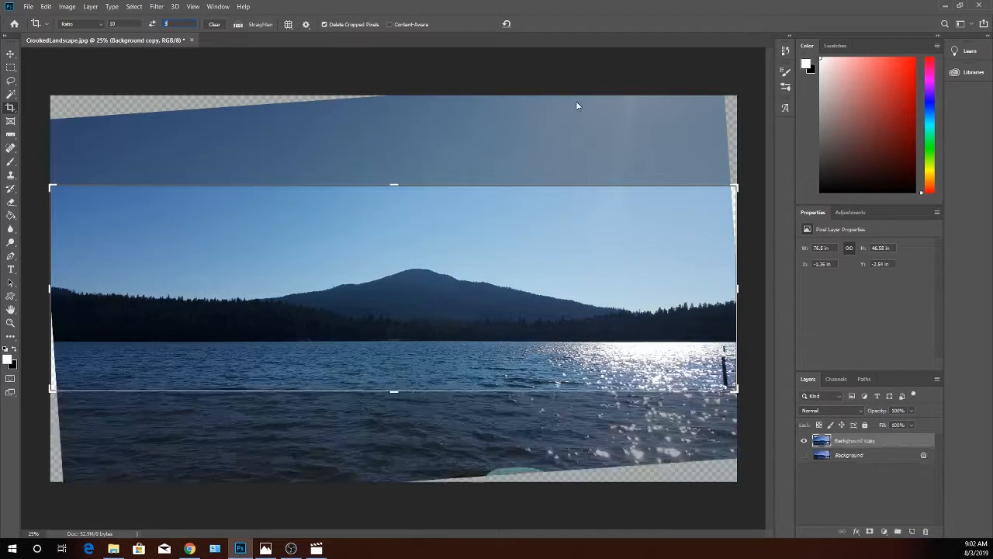
Try a crop by W x H x Resolution at 10 in by 3 in and 300 px/in, and cancel it
left_click(102, 24)
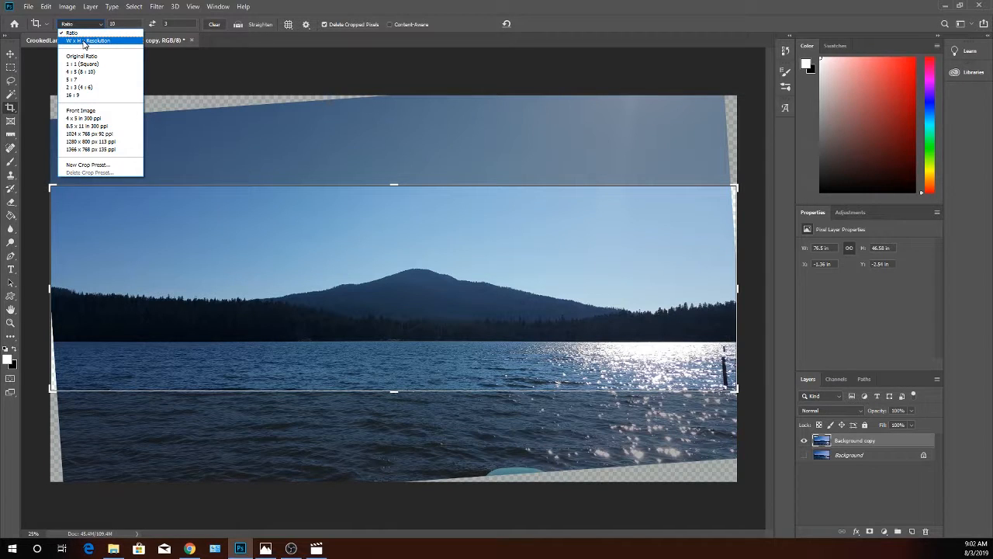
left_click(99, 41)
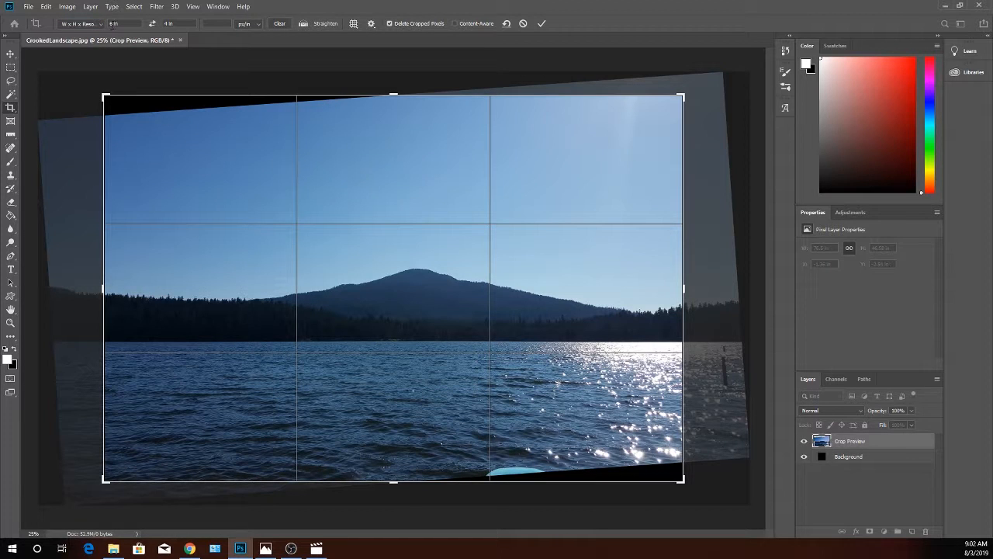
left_click(112, 24)
type("10")
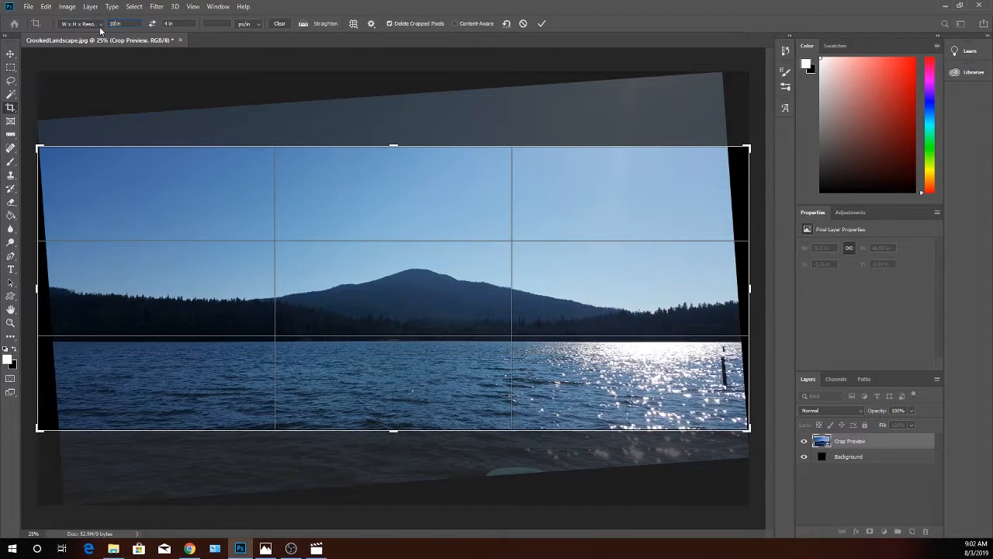
left_click(164, 22)
type("3")
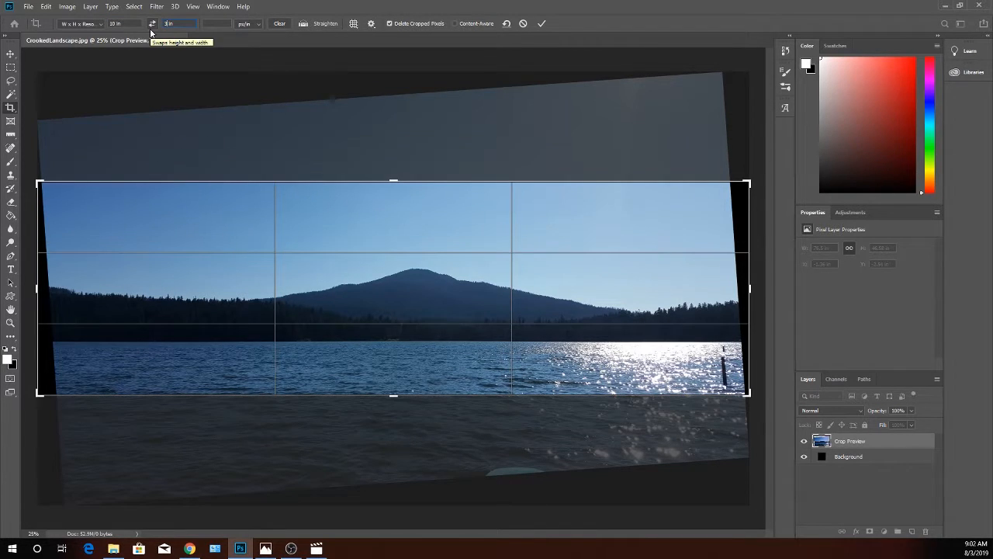
key("Tab")
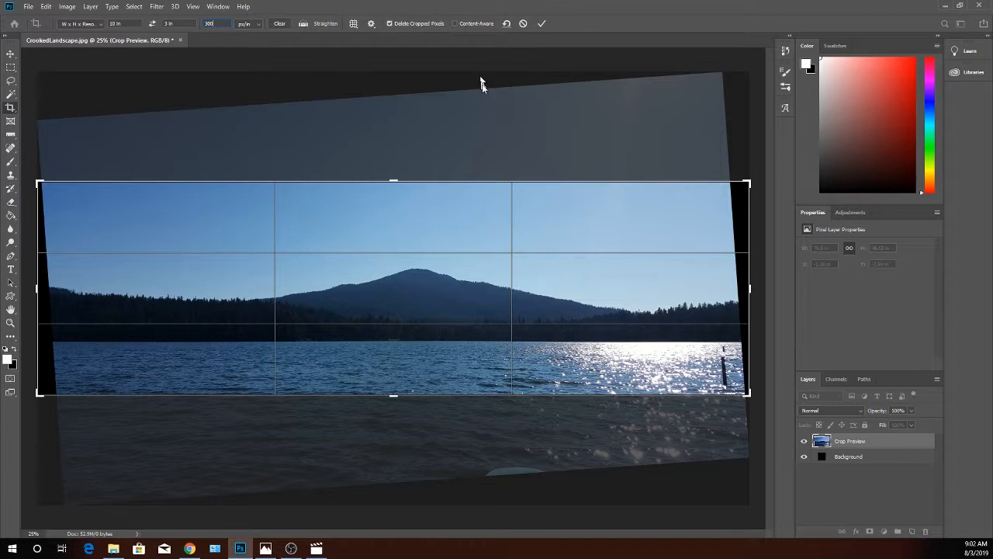
left_click(525, 24)
Try cropping at the Original Ratio, resizing the frame from its corners and lower edge, and discard the crop
left_click(93, 25)
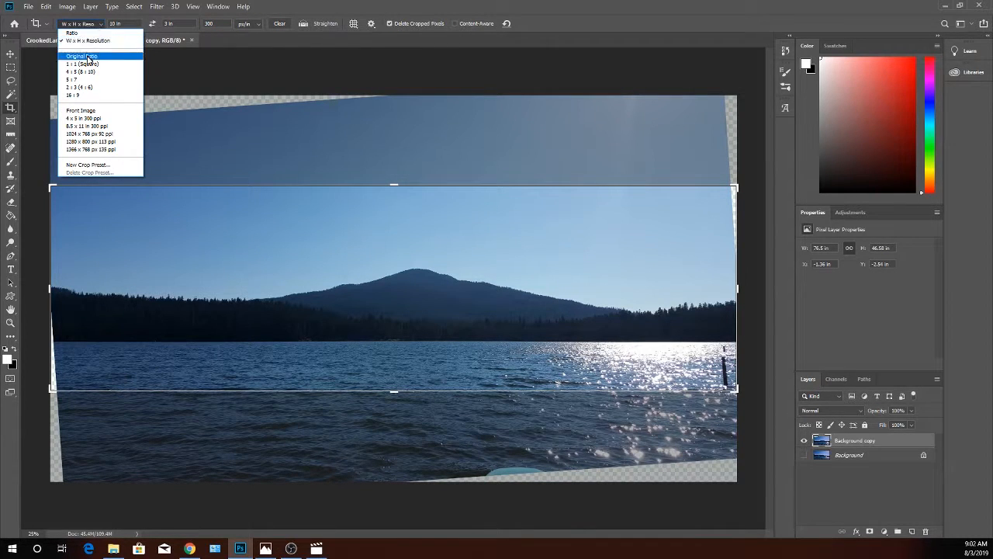
left_click(98, 58)
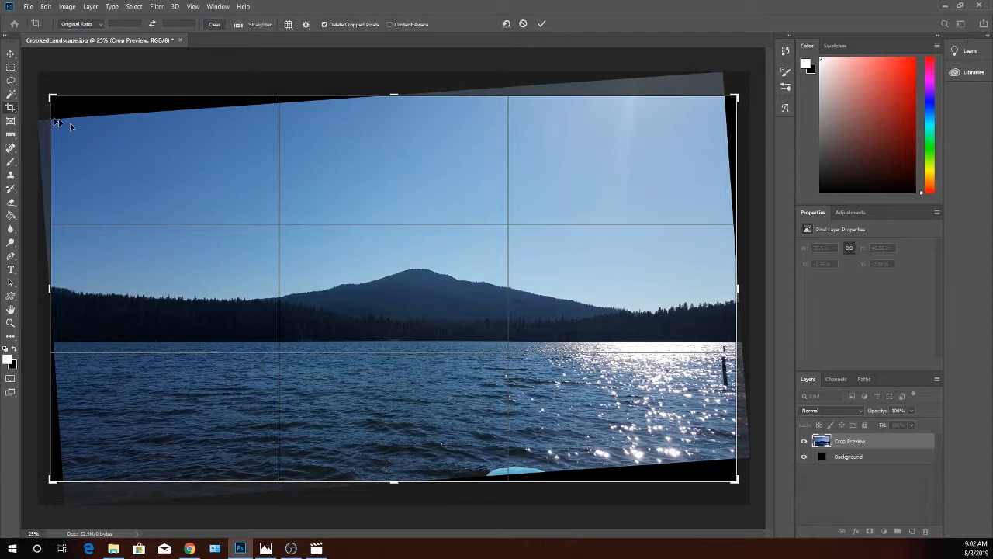
left_click_drag(53, 96, 56, 83)
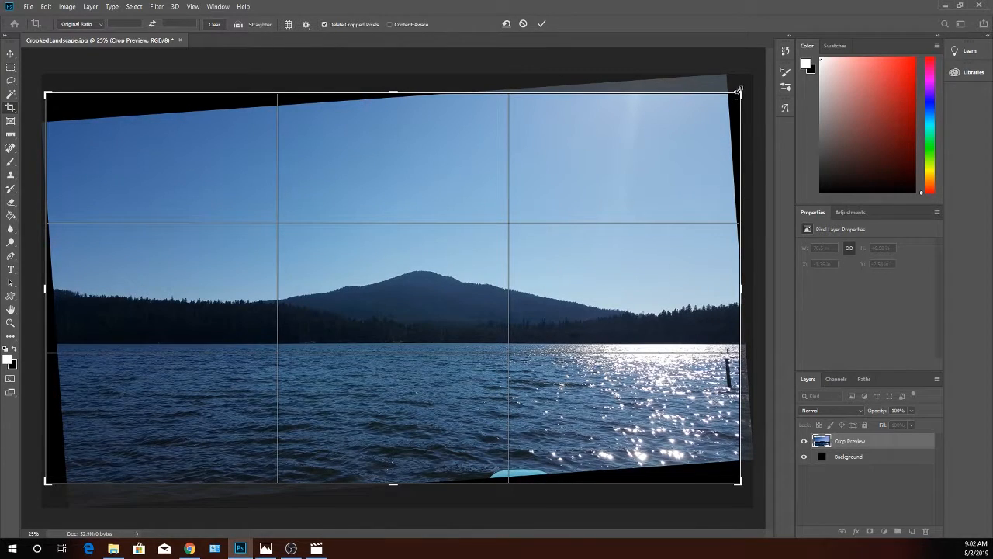
left_click_drag(738, 94, 746, 63)
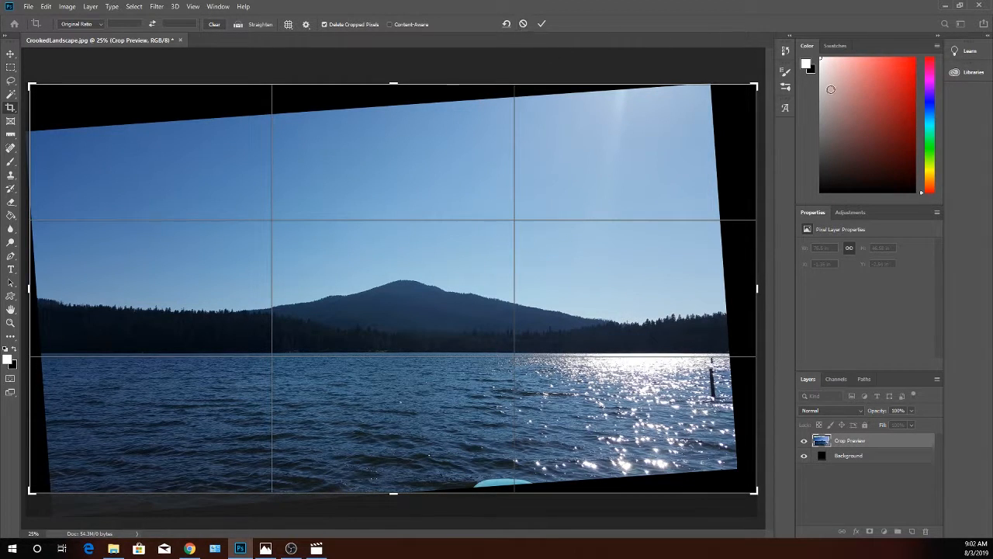
left_click_drag(759, 82, 733, 125)
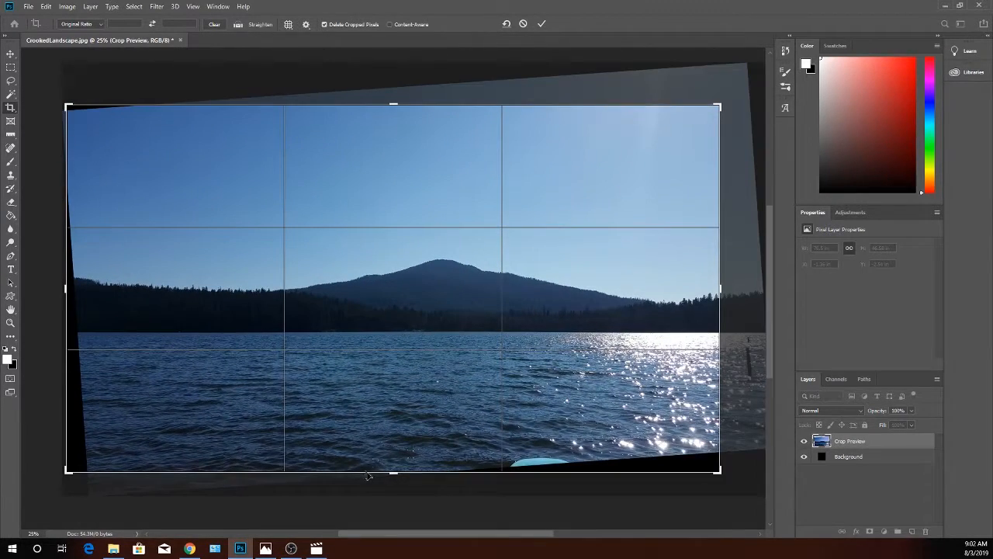
left_click_drag(393, 477, 396, 487)
left_click(542, 24)
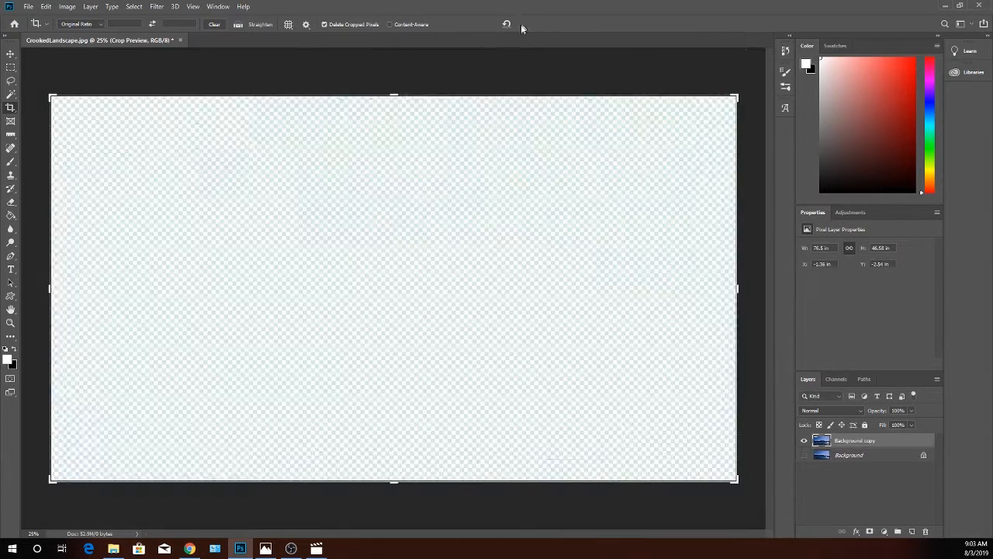
Set the crop ratio to the 2:3 (4:6) preset and swap its width and height for a landscape frame
left_click(98, 24)
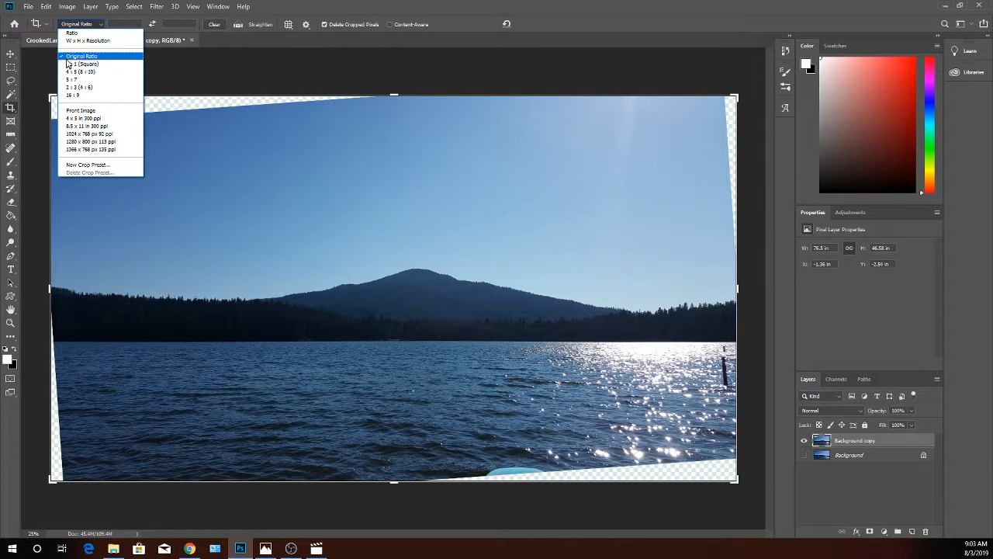
left_click(114, 65)
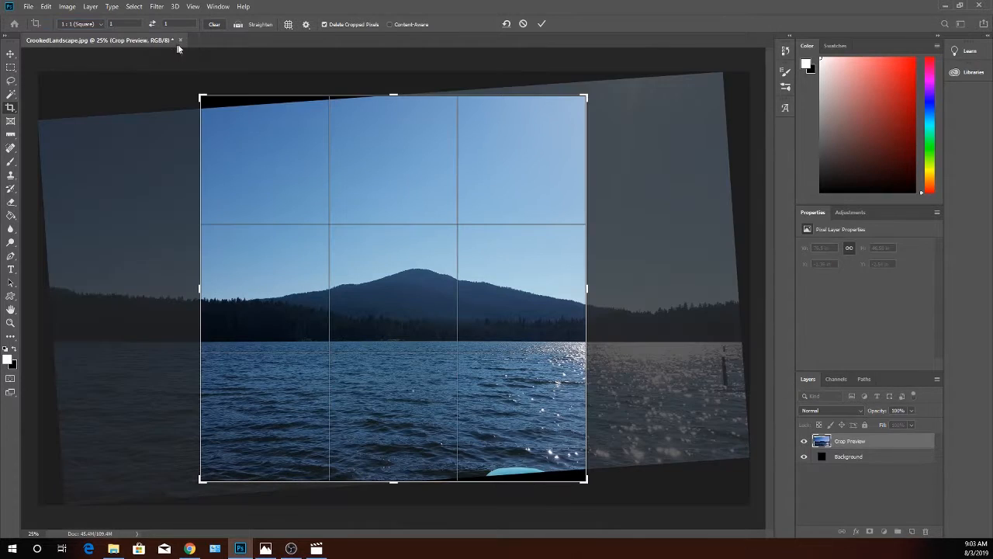
left_click(84, 24)
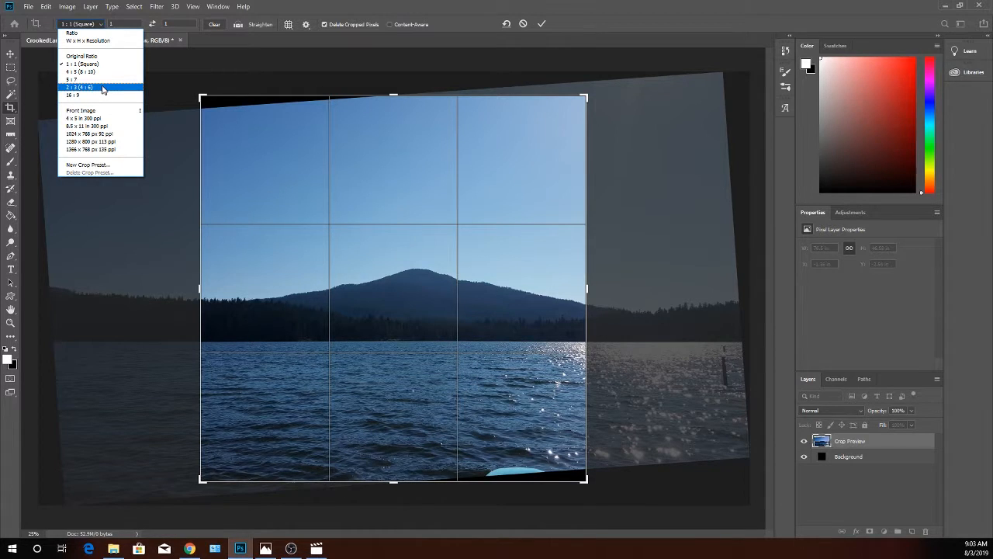
left_click(102, 90)
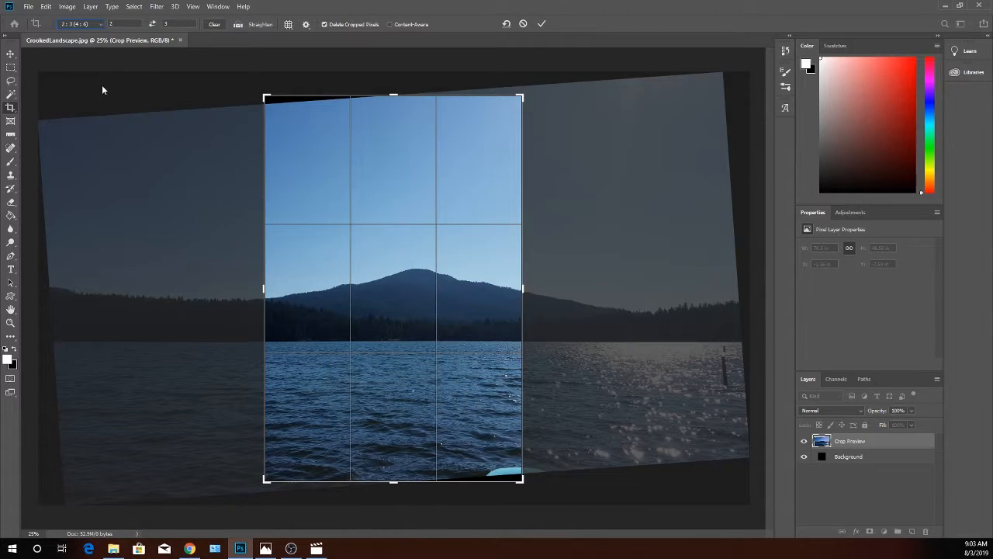
left_click(153, 25)
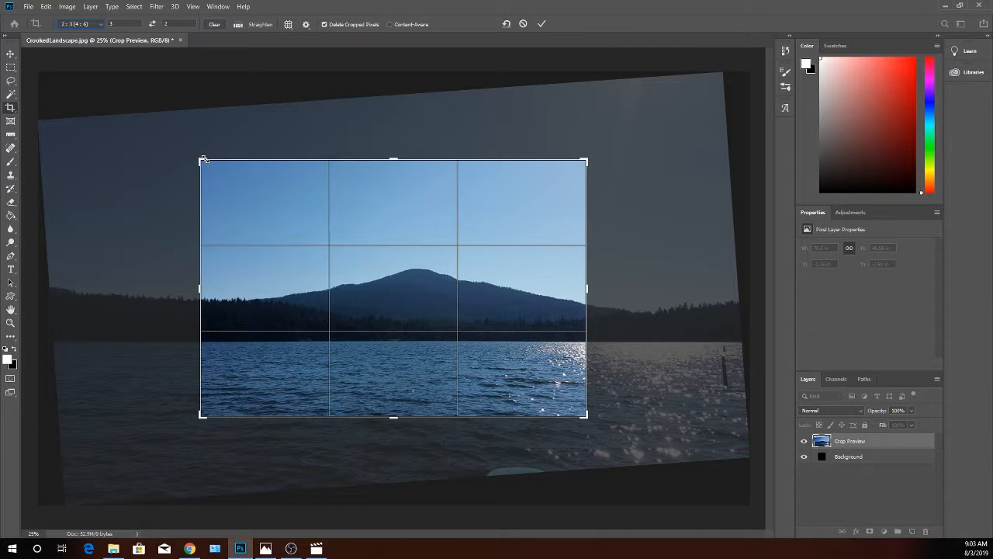
Enlarge and reposition the 3:2 crop frame around the mountain and lake, excluding the empty corners, and apply the crop
left_click_drag(203, 159, 161, 165)
left_click_drag(370, 287, 477, 319)
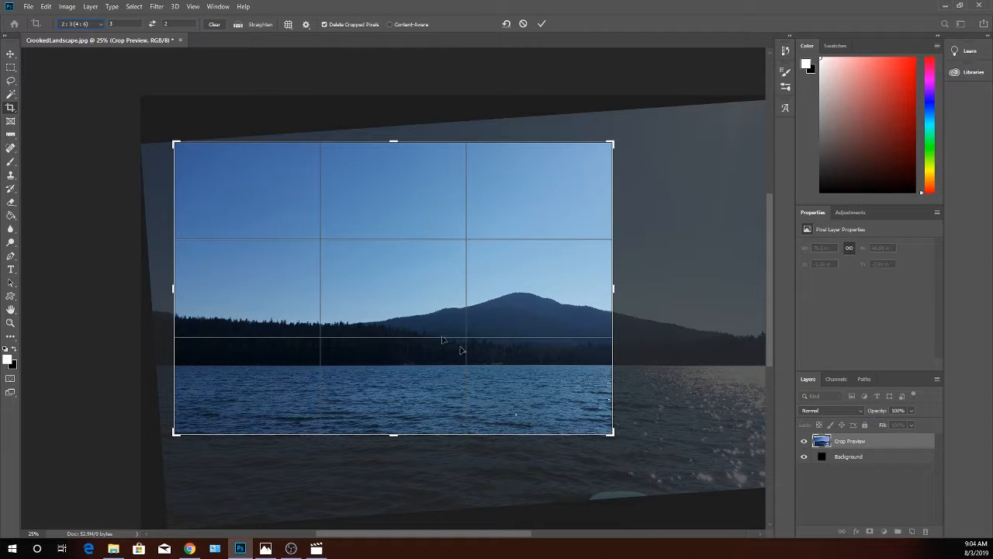
left_click_drag(613, 434, 665, 449)
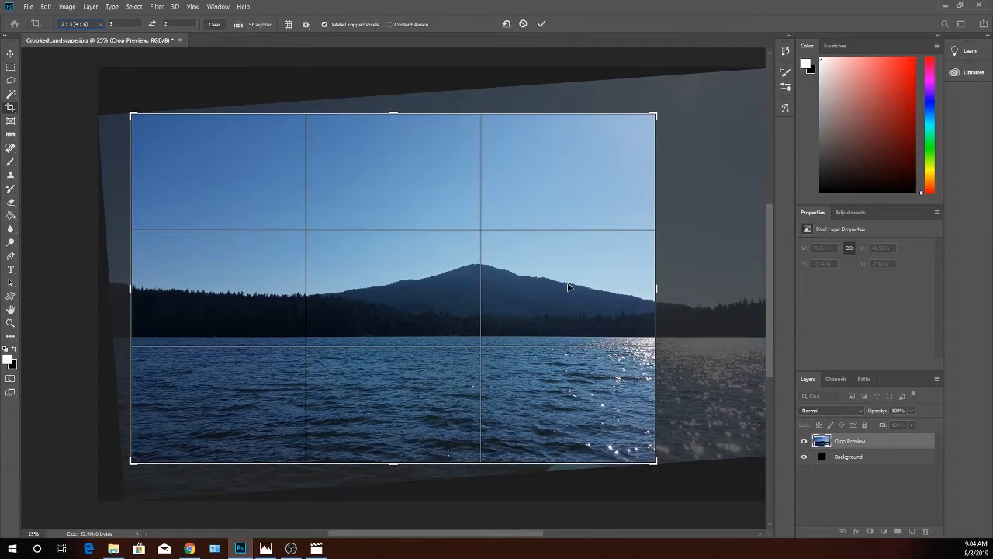
left_click_drag(568, 287, 489, 300)
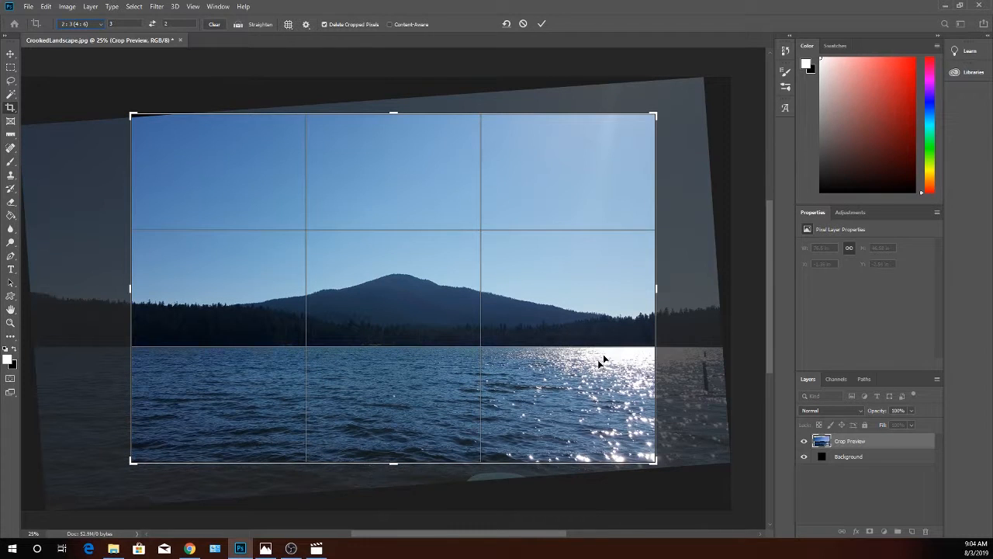
left_click_drag(603, 374, 583, 372)
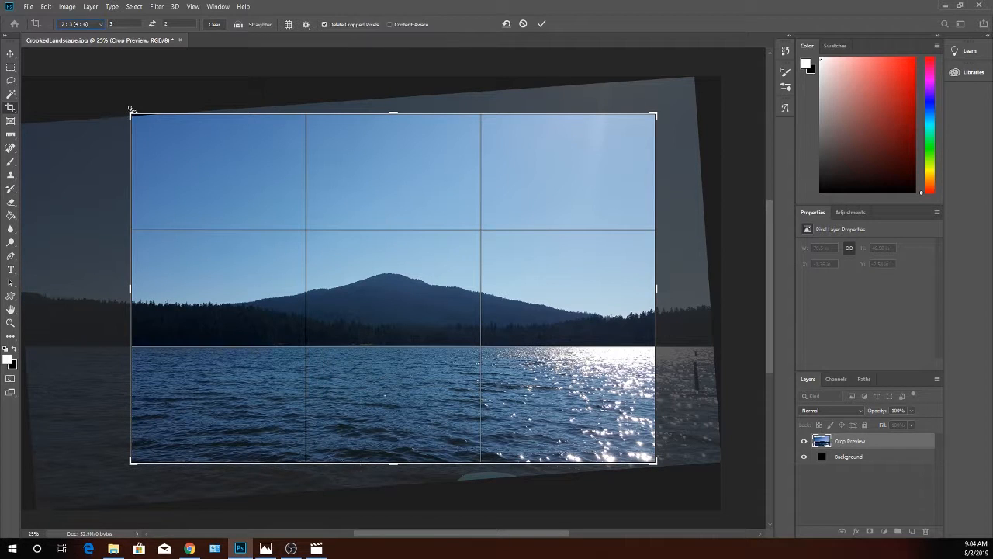
left_click_drag(132, 115, 133, 117)
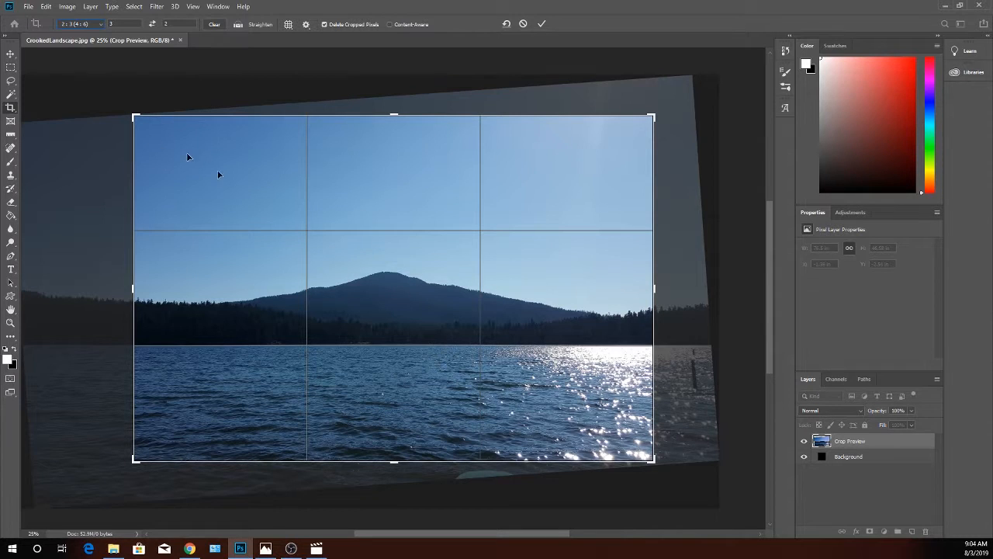
left_click(541, 25)
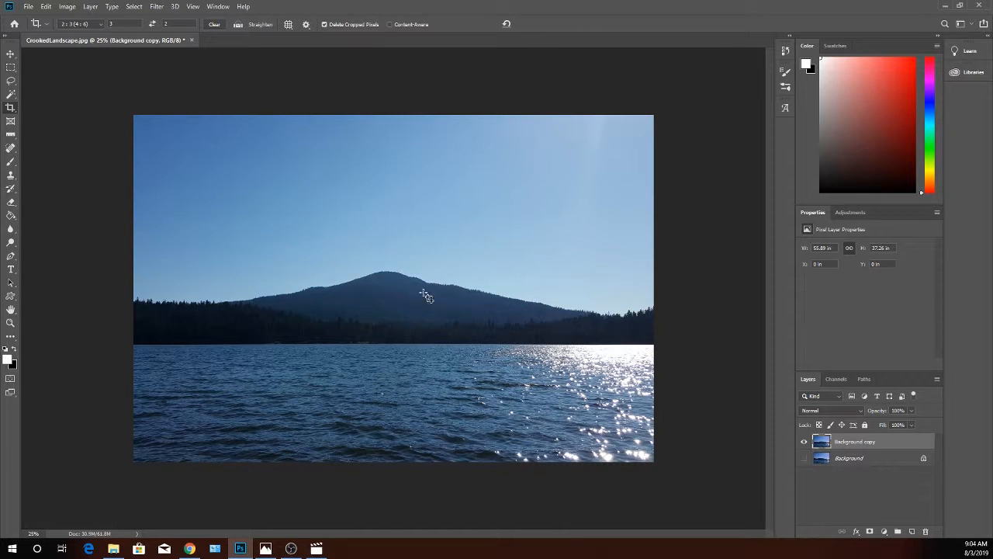
Compare the straightened copy with the crooked original by alternating the visibility of the Background copy and Background layers
left_click(805, 441)
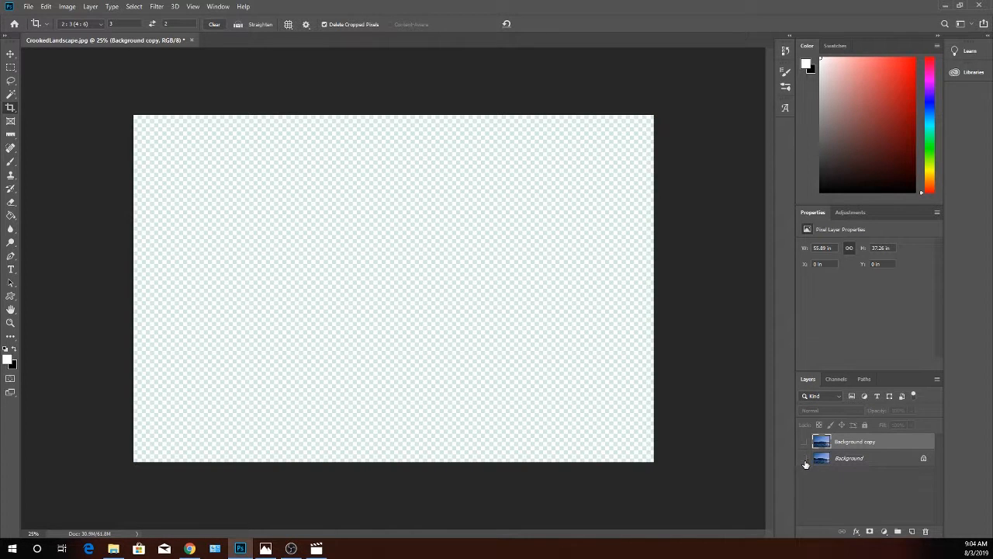
left_click(804, 458)
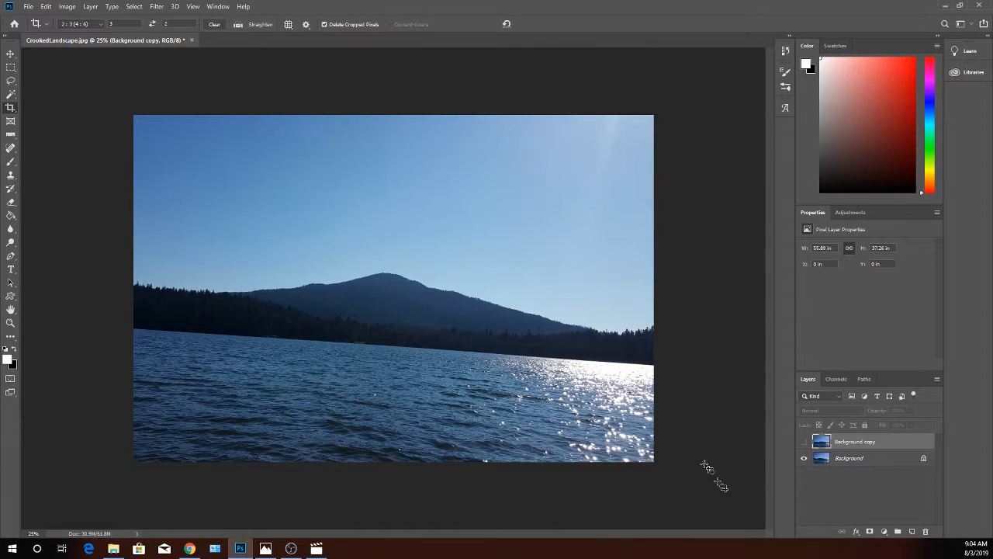
left_click(805, 441)
left_click(804, 442)
left_click(805, 442)
left_click(804, 441)
left_click(805, 441)
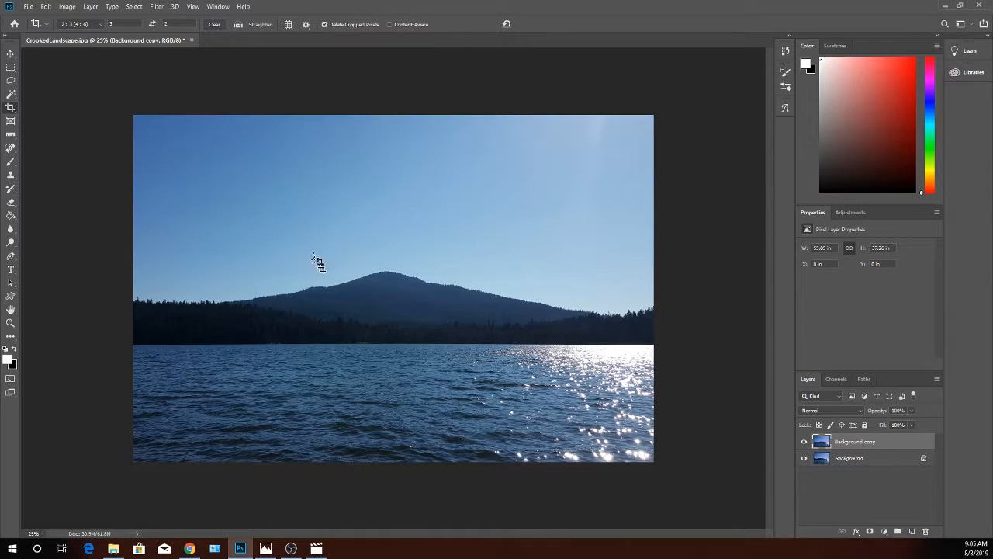
left_click_drag(328, 266, 443, 318)
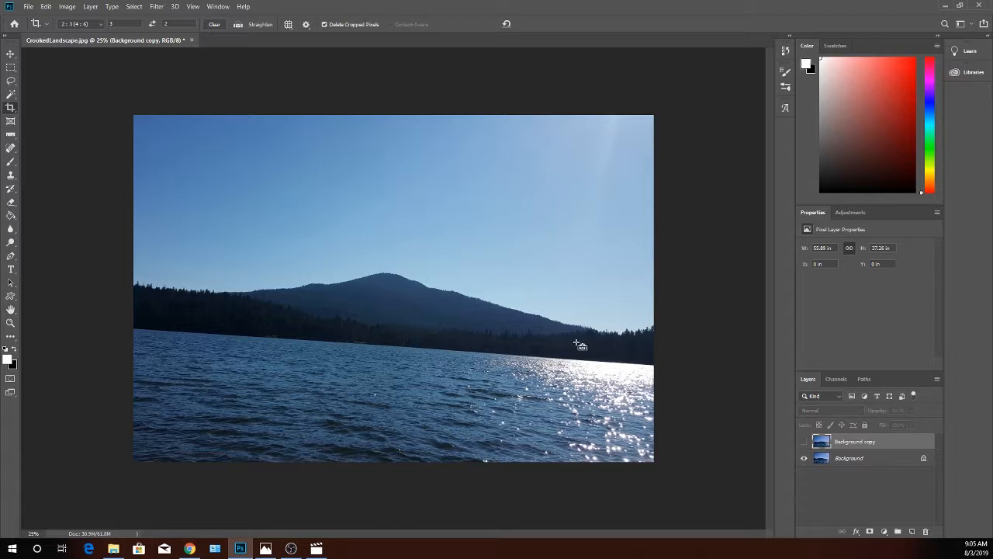
key("ctrl+comma")
key("ctrl+comma")
key("ctrl+comma")
key("ctrl+comma")
key("ctrl+comma")
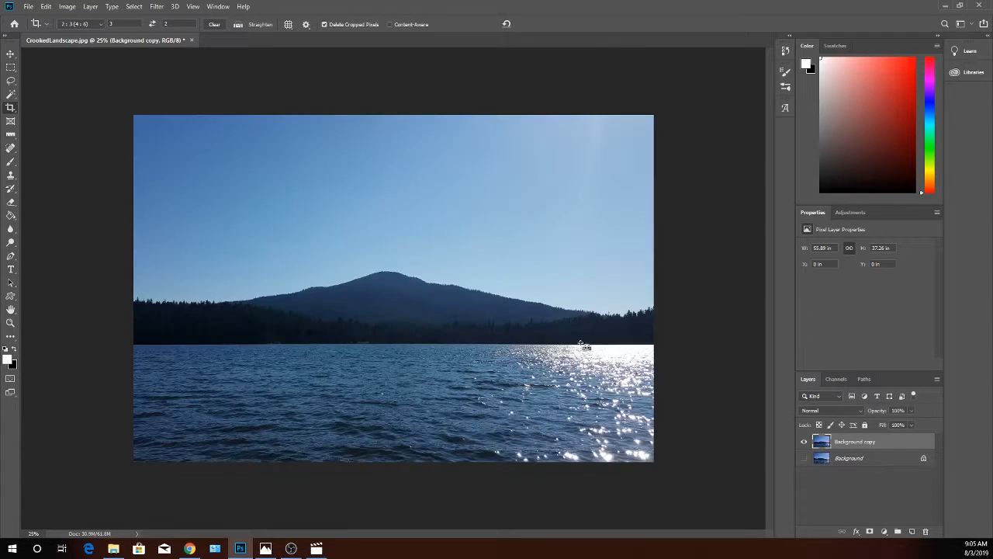
Undo the previous crop and recrop at 3:2 around the mountain and lake, with Delete Cropped Pixels turned off
key("Return")
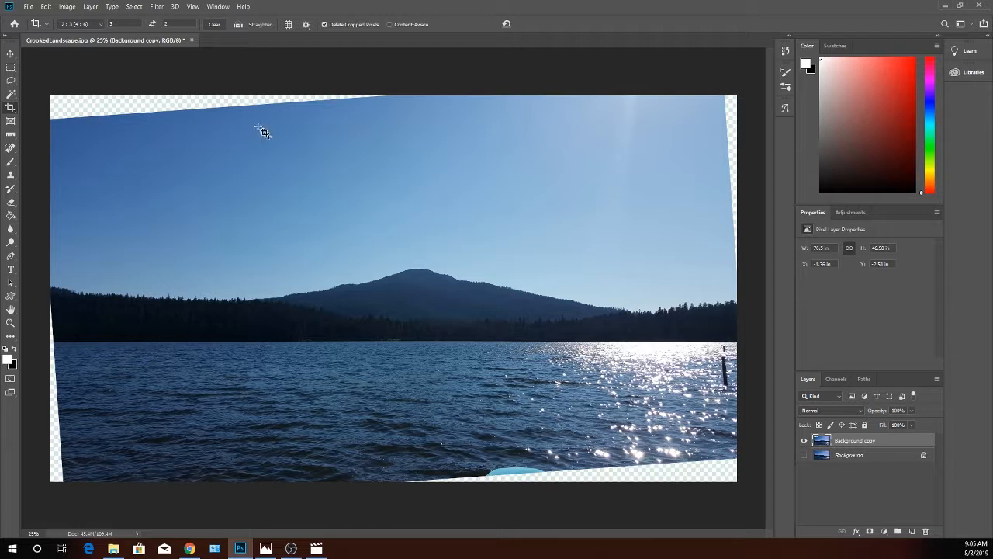
left_click_drag(249, 118, 722, 440)
left_click_drag(165, 138, 157, 134)
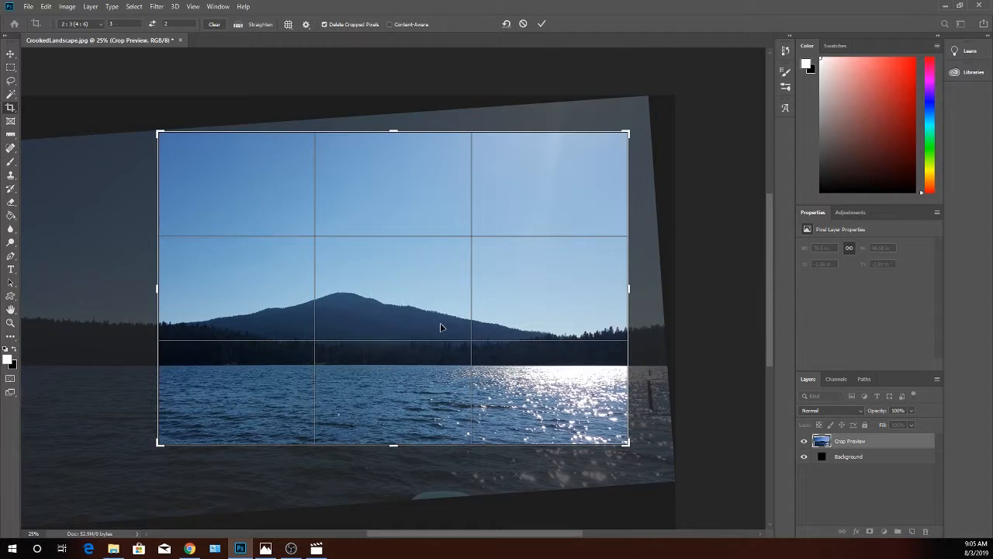
left_click_drag(439, 328, 457, 283)
left_click_drag(159, 135, 132, 115)
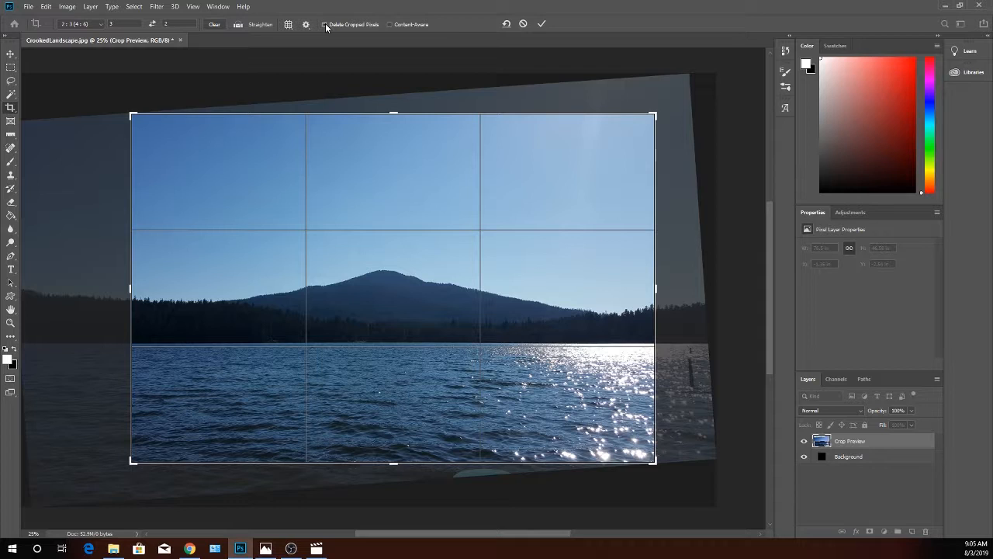
left_click(325, 25)
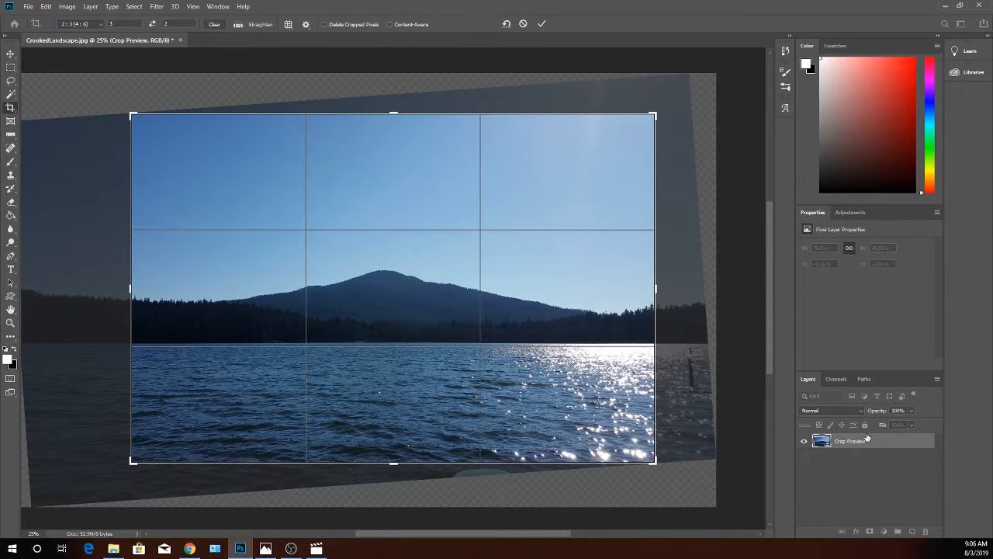
left_click(542, 24)
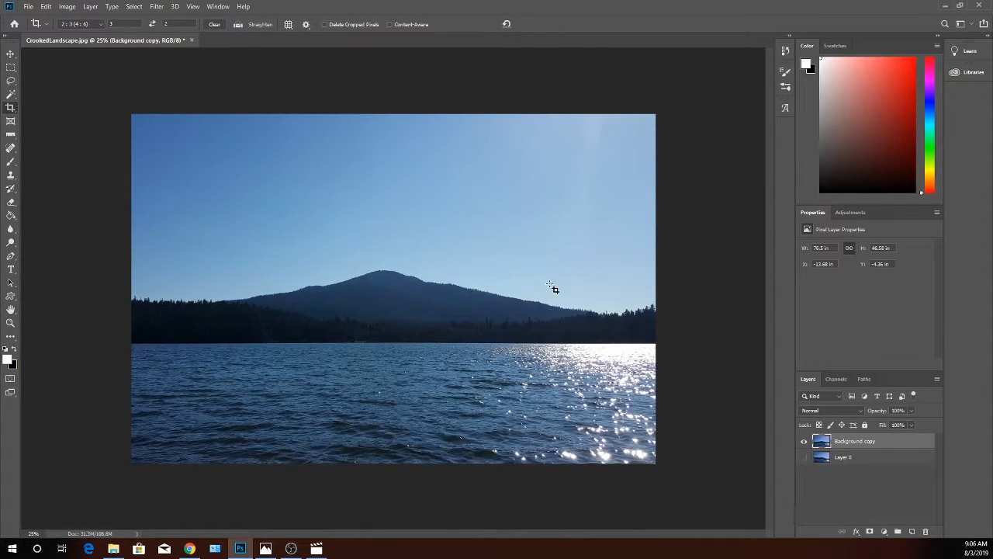
Shift the Background copy layer within the cropped canvas to about X -10.1 in, Y -4.5 in, recomposing the mountain
left_click(804, 457)
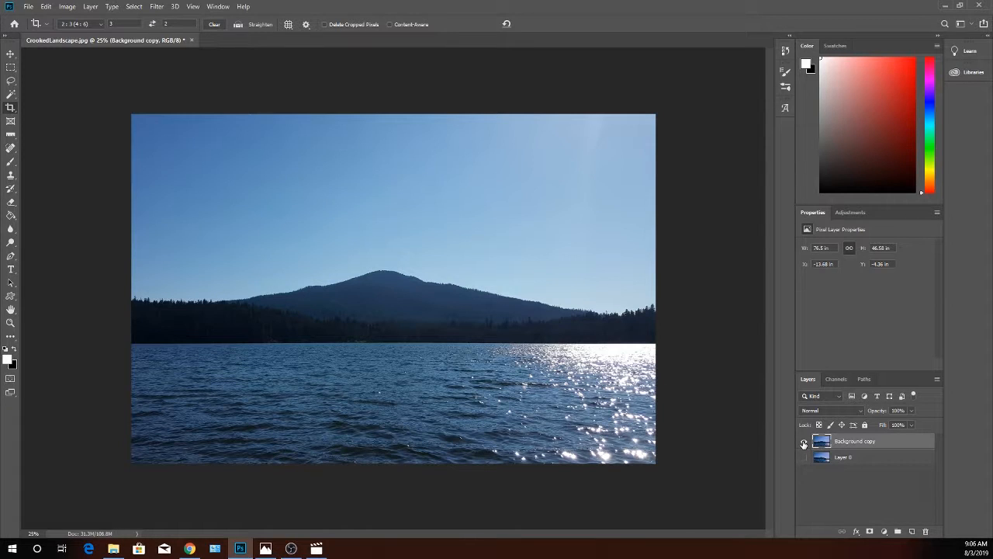
left_click(11, 54)
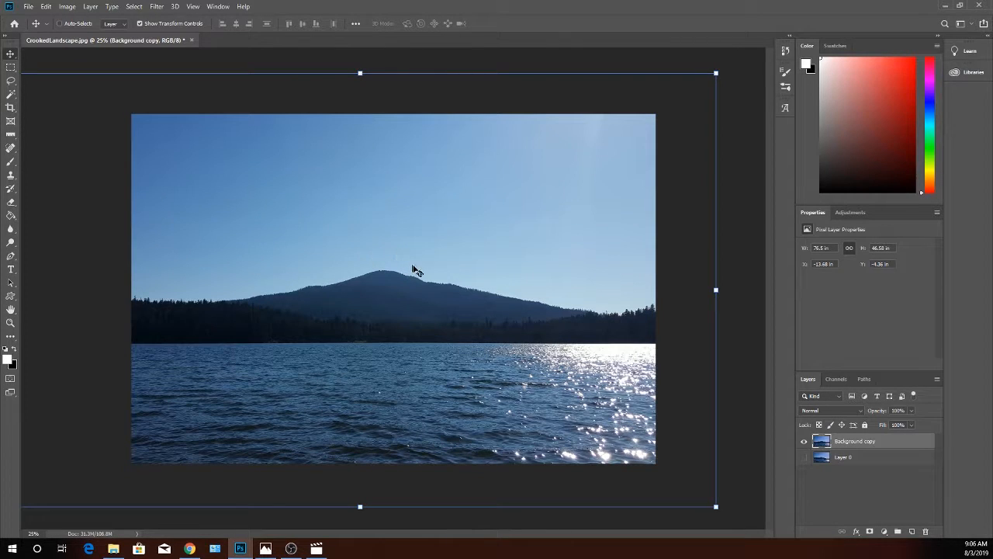
mouse_move(471, 304)
left_mouse_down()
mouse_move(461, 285)
mouse_move(420, 281)
mouse_move(437, 304)
mouse_move(507, 319)
mouse_move(561, 295)
mouse_move(464, 299)
mouse_move(490, 305)
left_mouse_up()
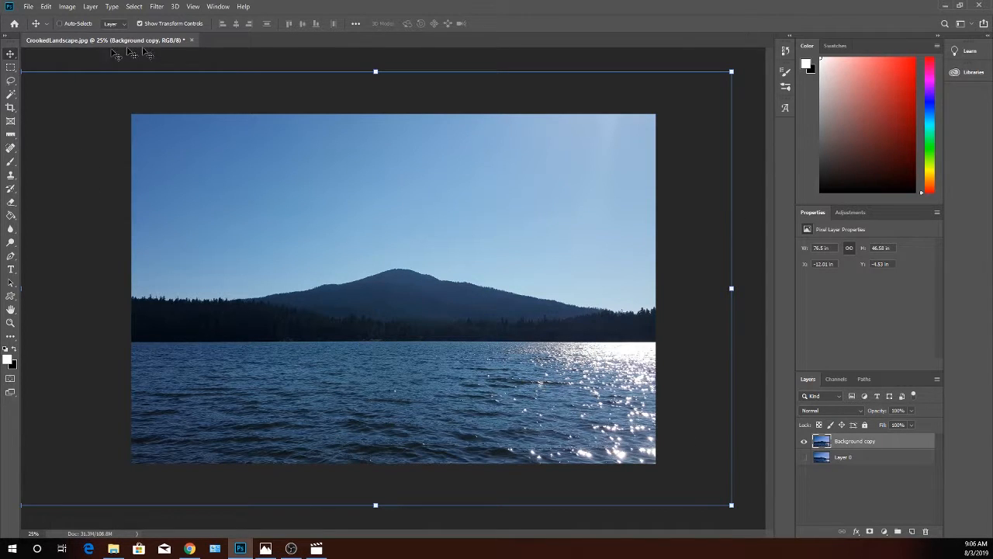
key("ctrl+t")
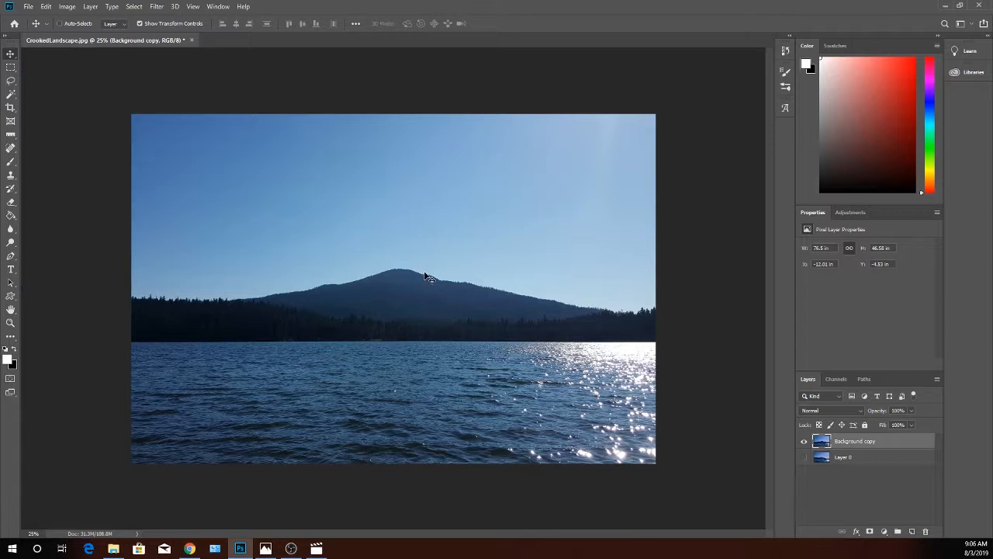
left_click_drag(424, 277, 444, 281)
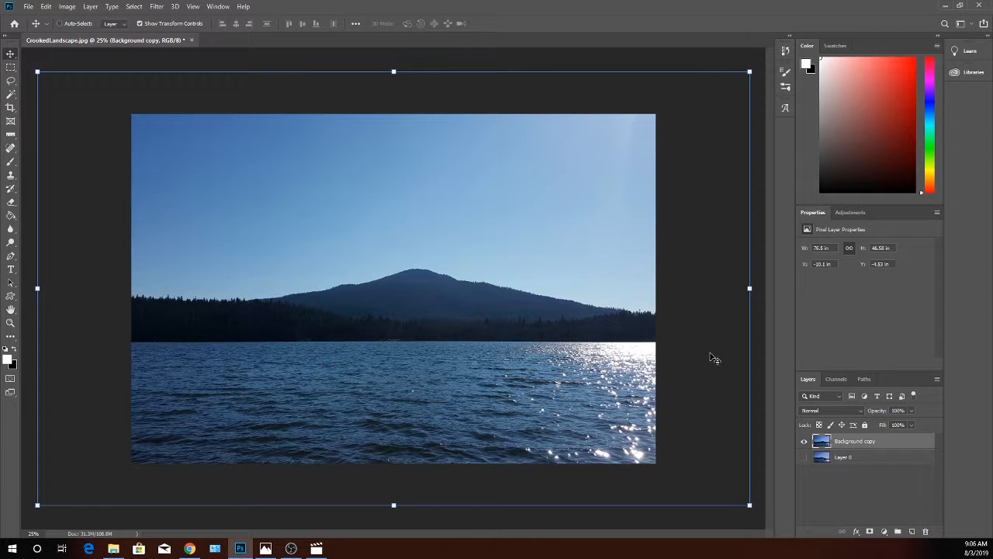
left_click(858, 506)
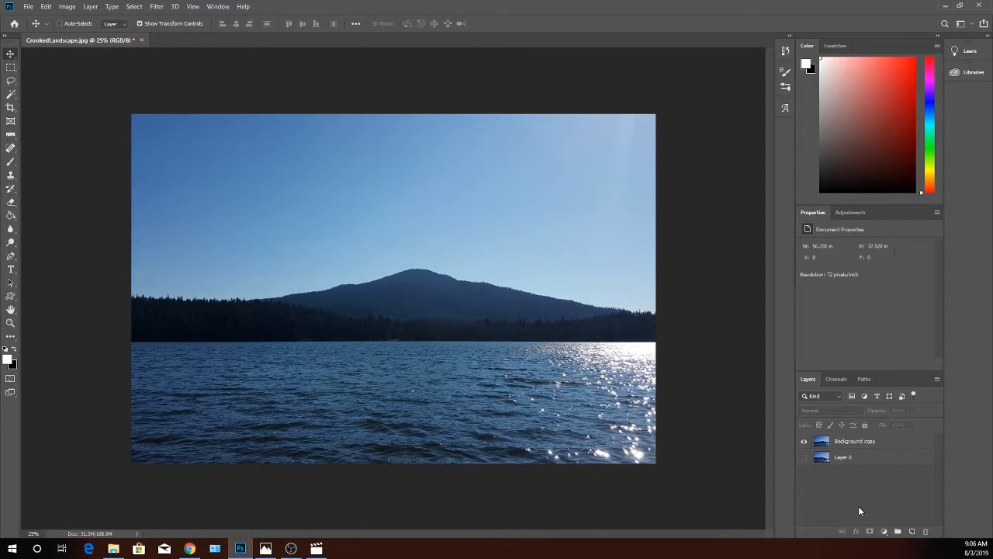
Rename the Background copy layer as "Leveled And Cropped" and deselect it
double_click(860, 442)
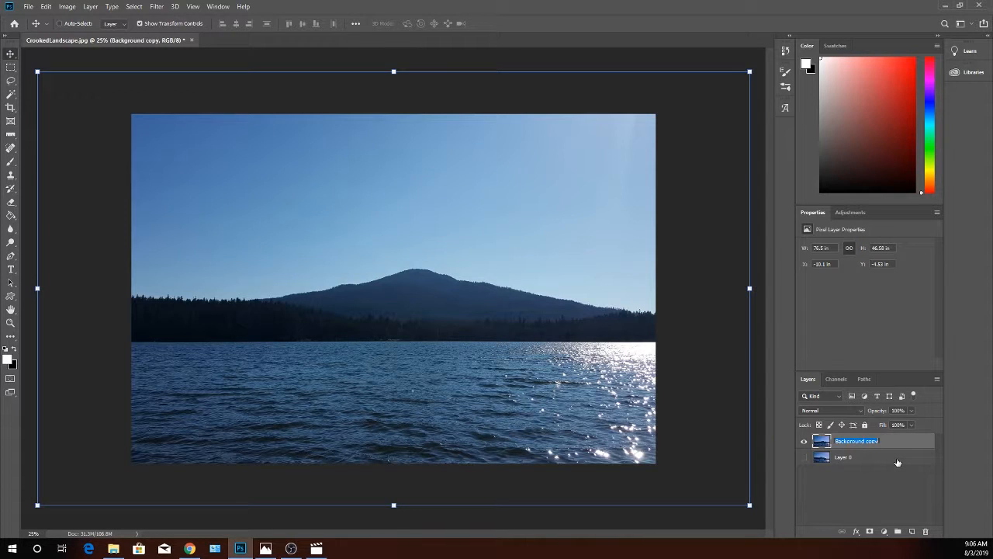
type("Leveled And Cropped")
key("Return")
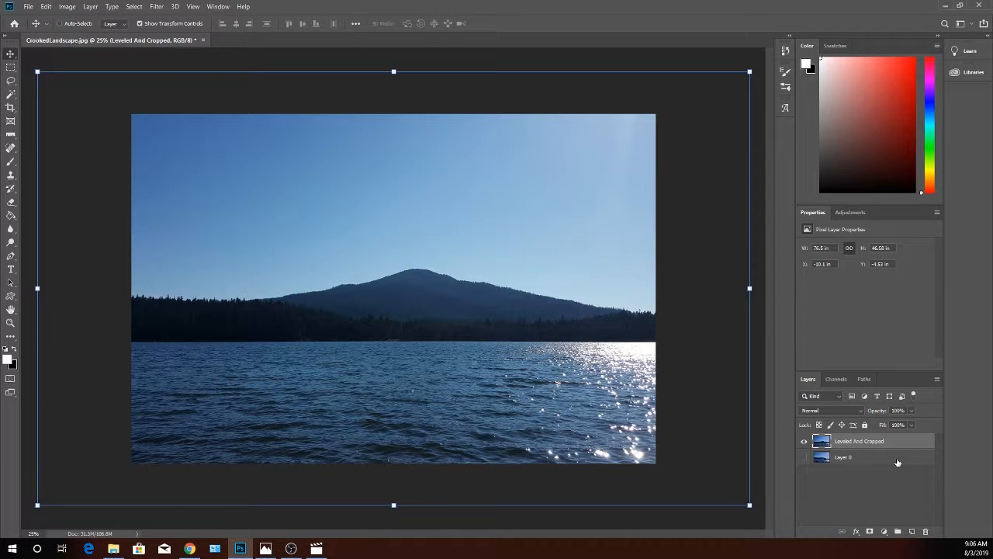
left_click(888, 492)
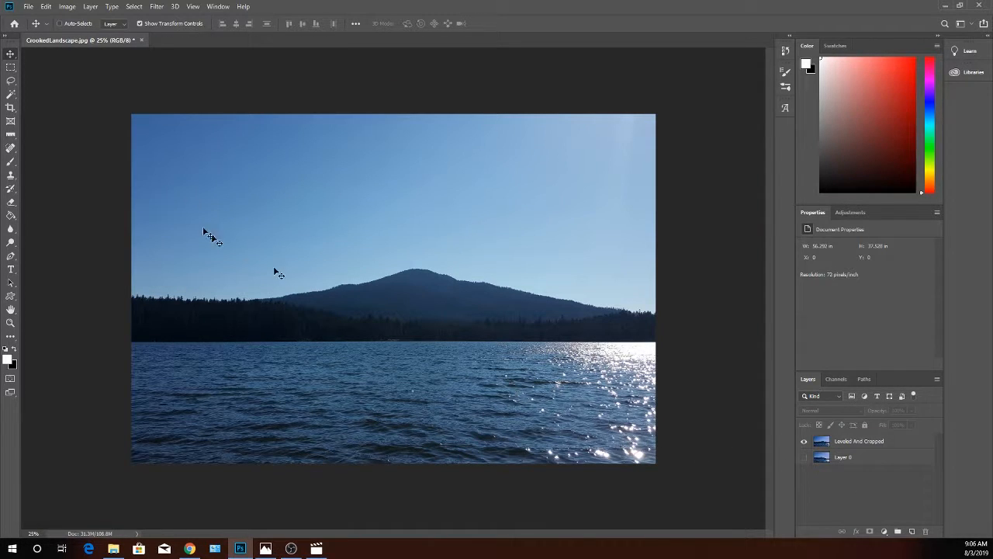